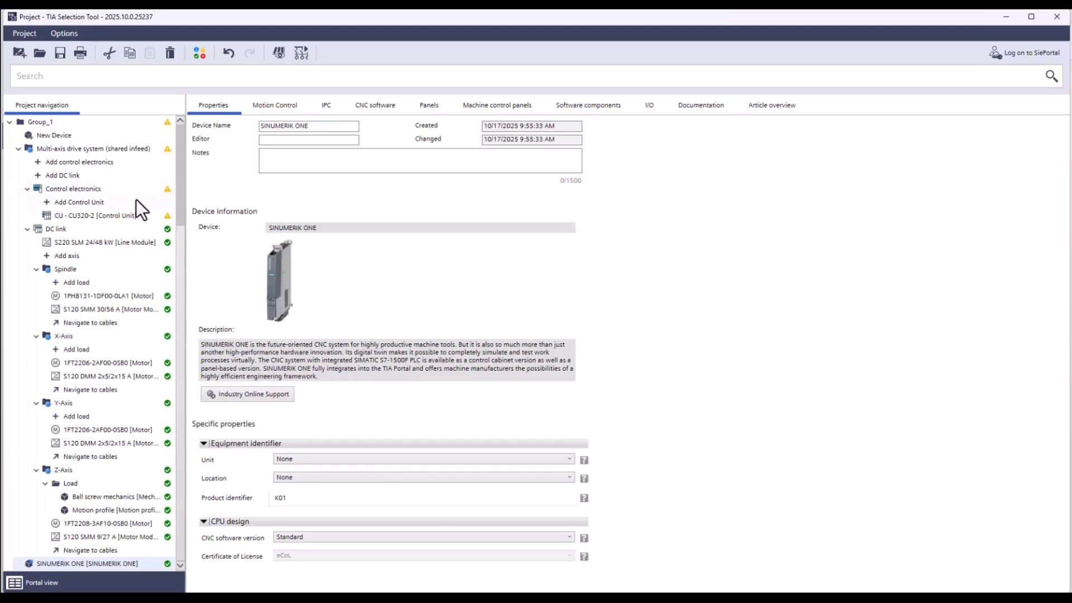
Step: Assign SINUMERIK ONE as the controller for the multi-axis drive system's control electronics
left_click(99, 192)
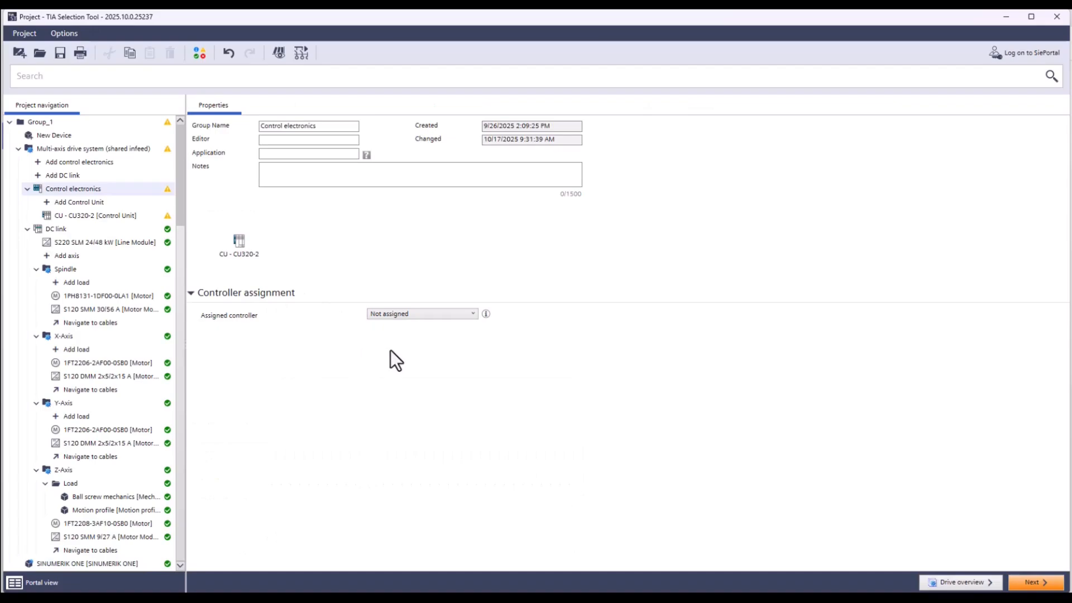
left_click(467, 316)
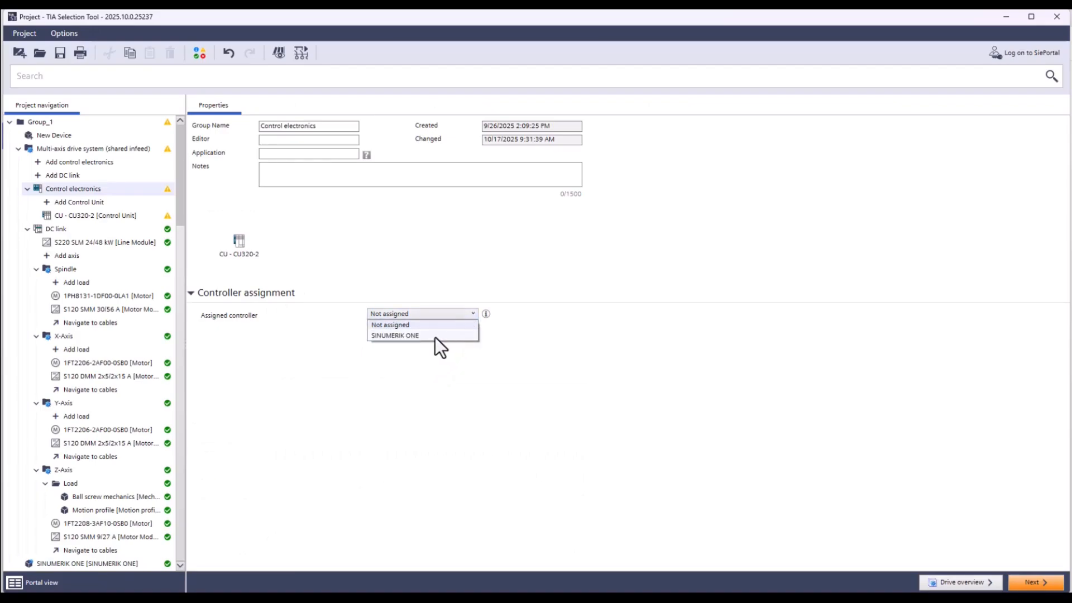
left_click(401, 336)
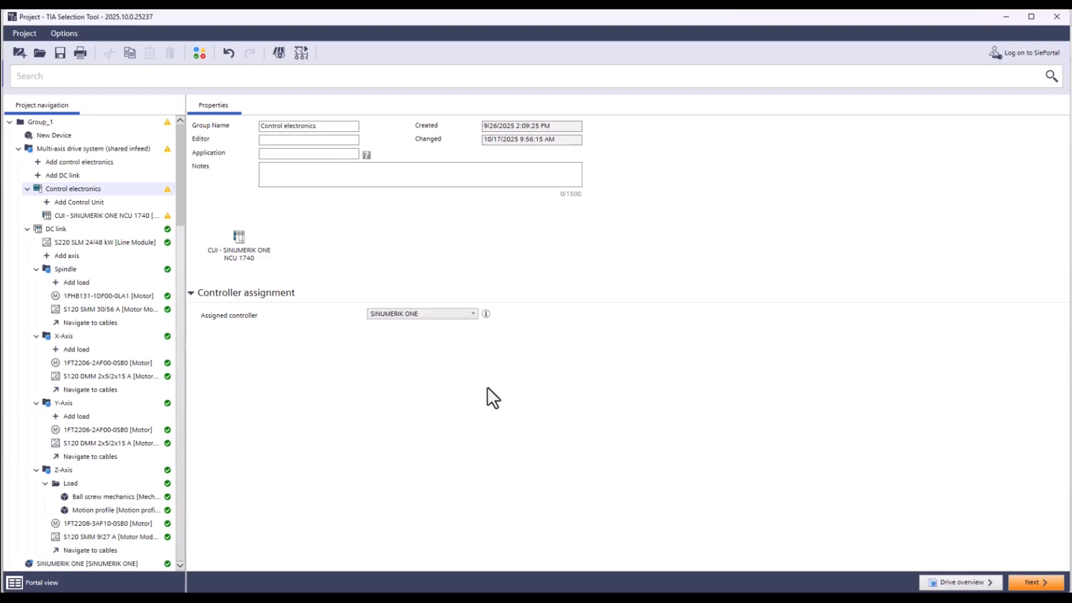
Step: Check the SINUMERIK ONE NCU 1740 control unit's warnings and assign all unassigned DC link drive objects to it
left_click(139, 216)
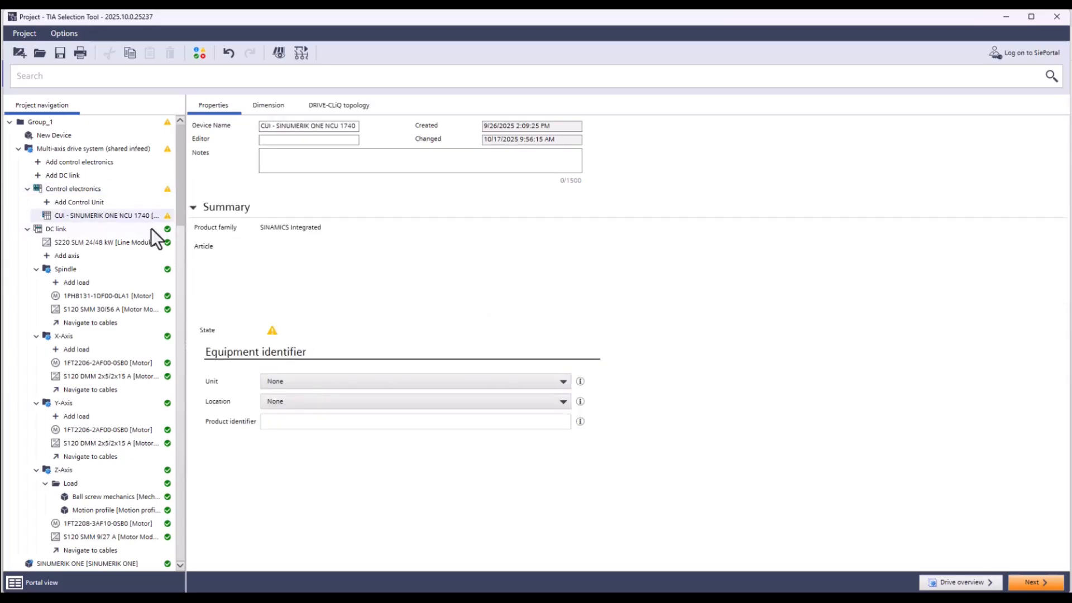
left_click(277, 334)
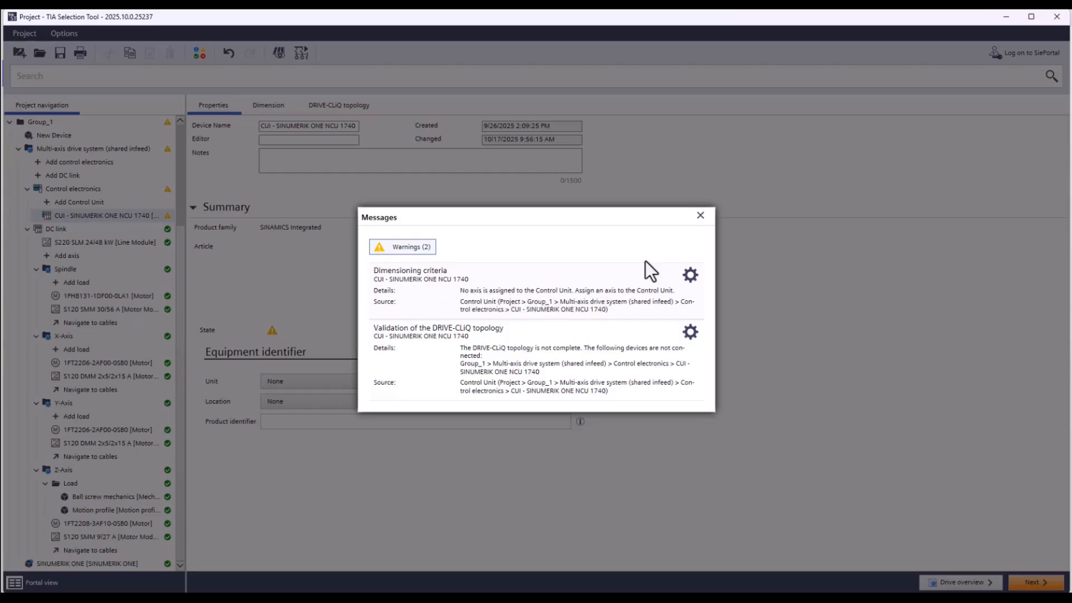
left_click(700, 216)
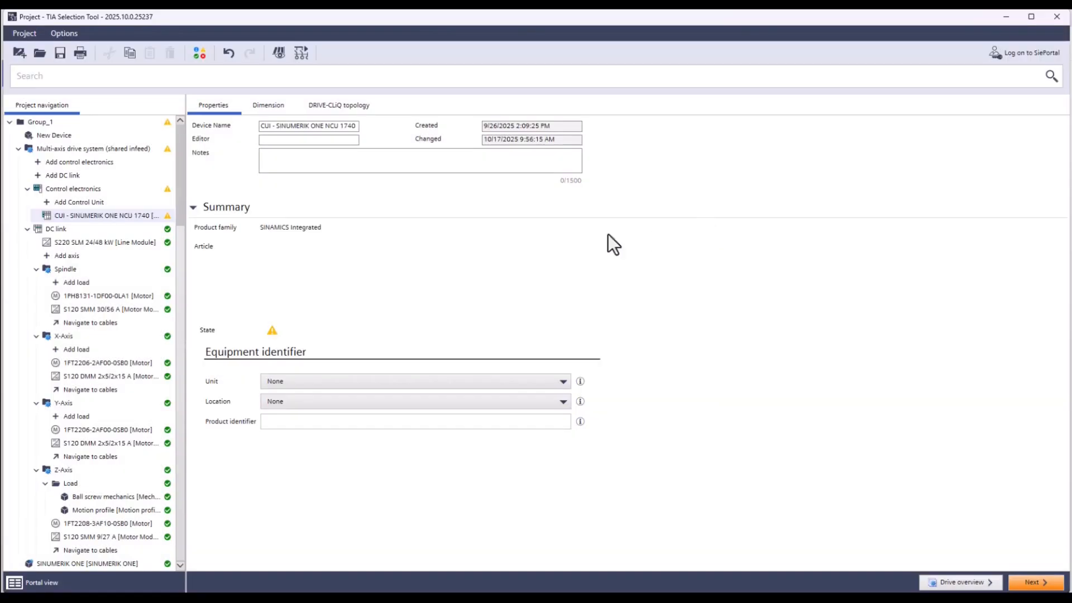
left_click(268, 105)
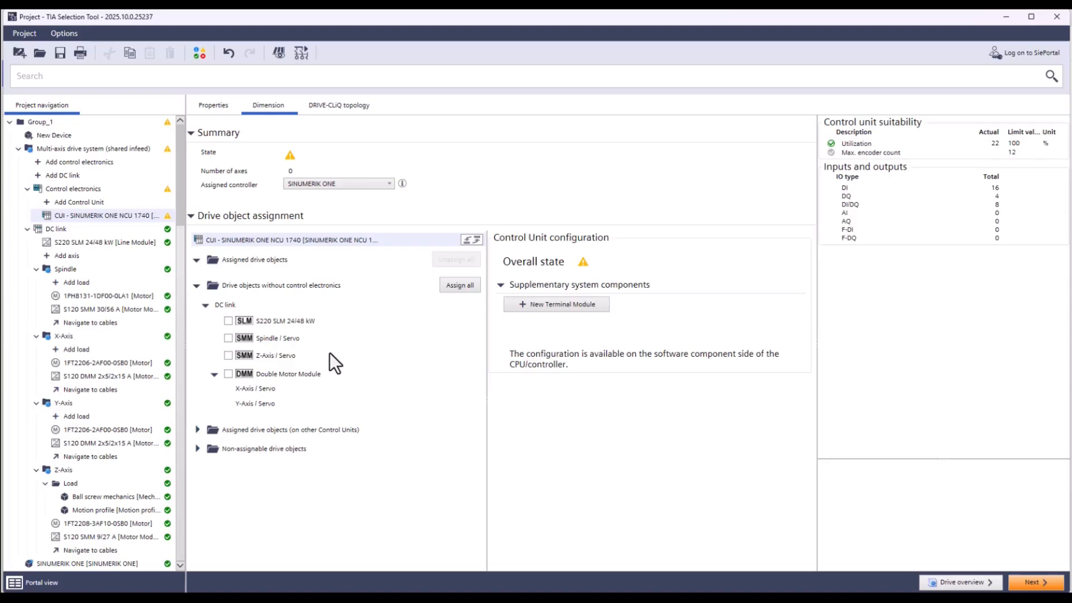
left_click(450, 287)
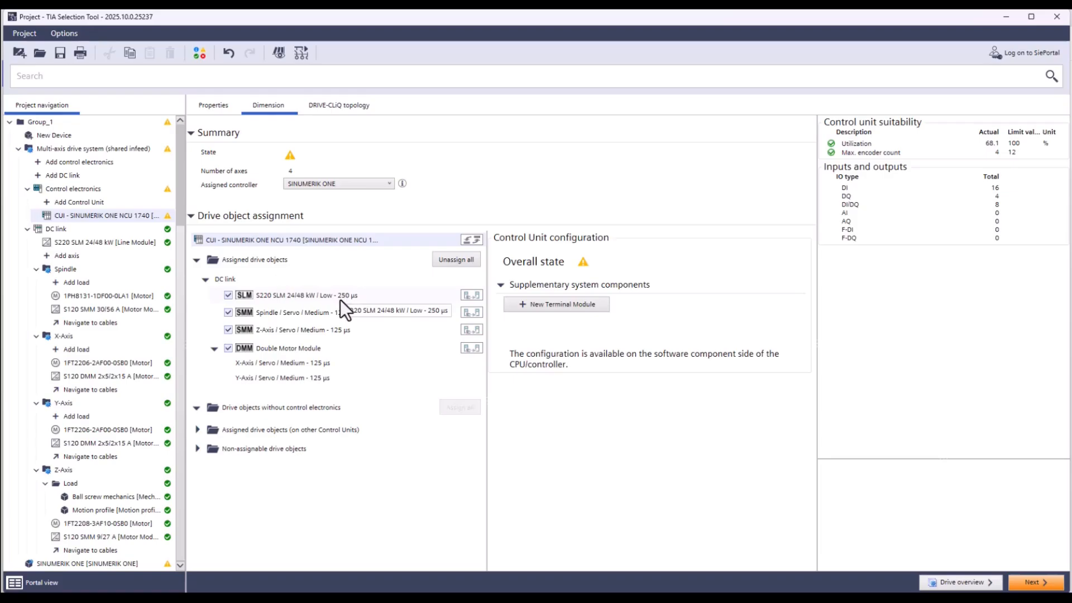
Step: Choose Standard as the CNC software version in the SINUMERIK ONE device's CPU design
left_click(144, 563)
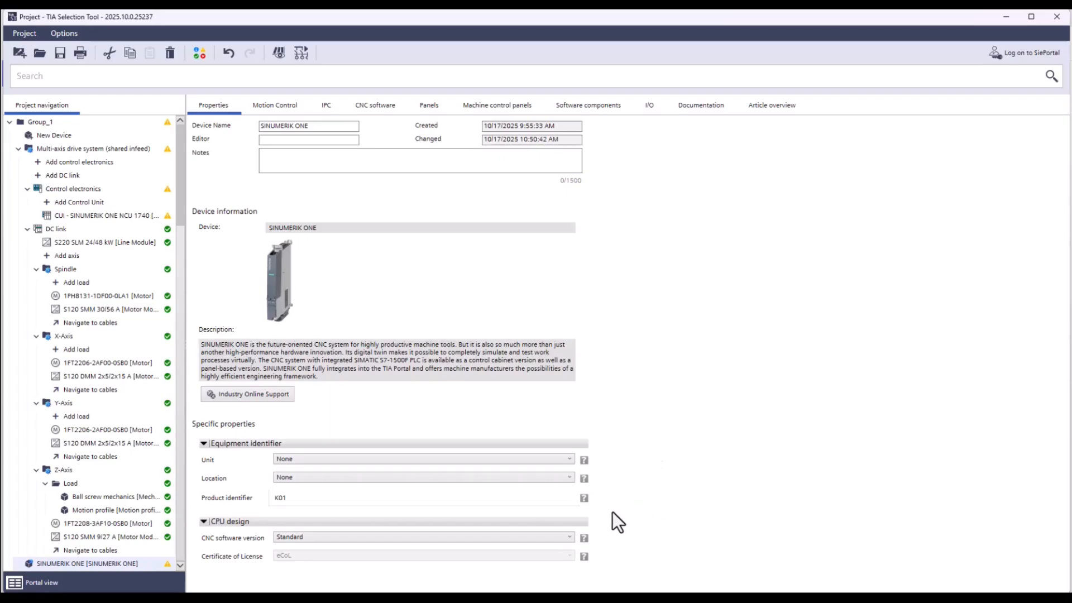
left_click(570, 538)
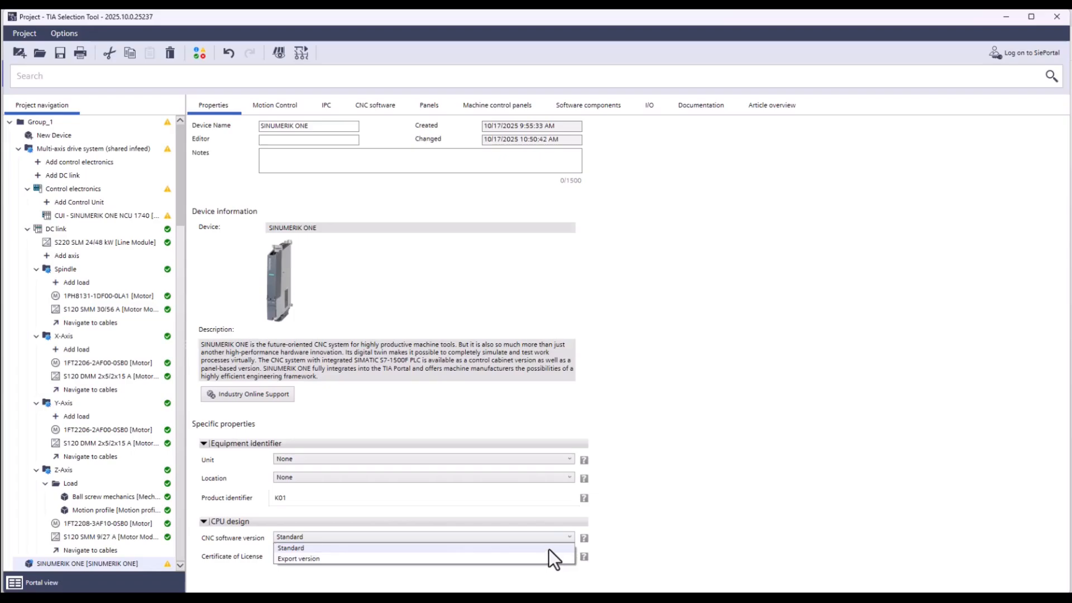
left_click(548, 547)
Step: Review the SINUMERIK motion control properties and the article information of both SIMATIC IPC BX-39A industrial PCs
left_click(274, 104)
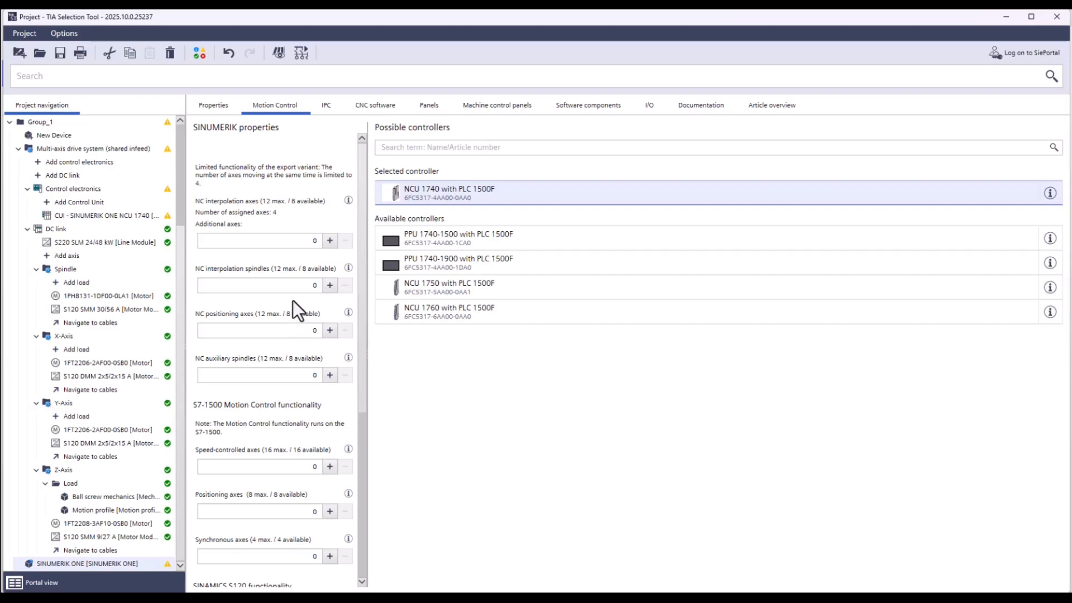
left_click(335, 107)
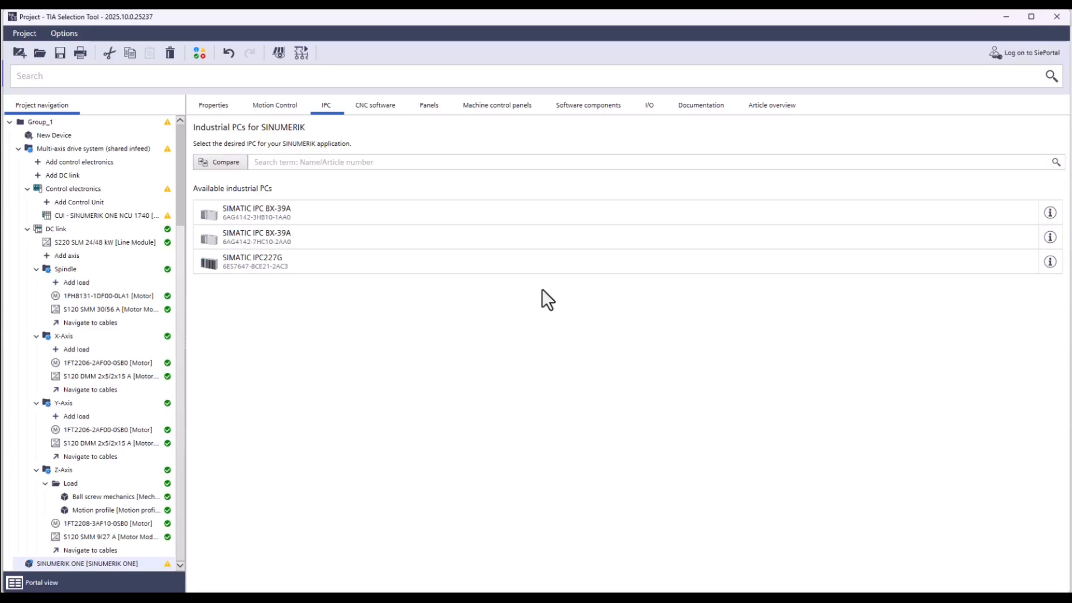
left_click(1048, 217)
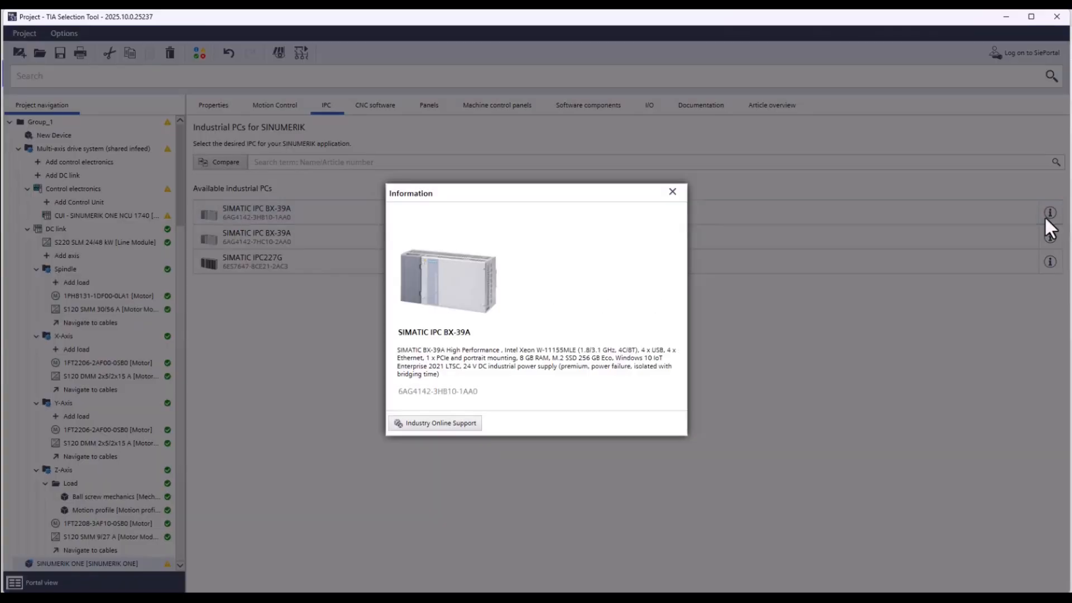
left_click(673, 192)
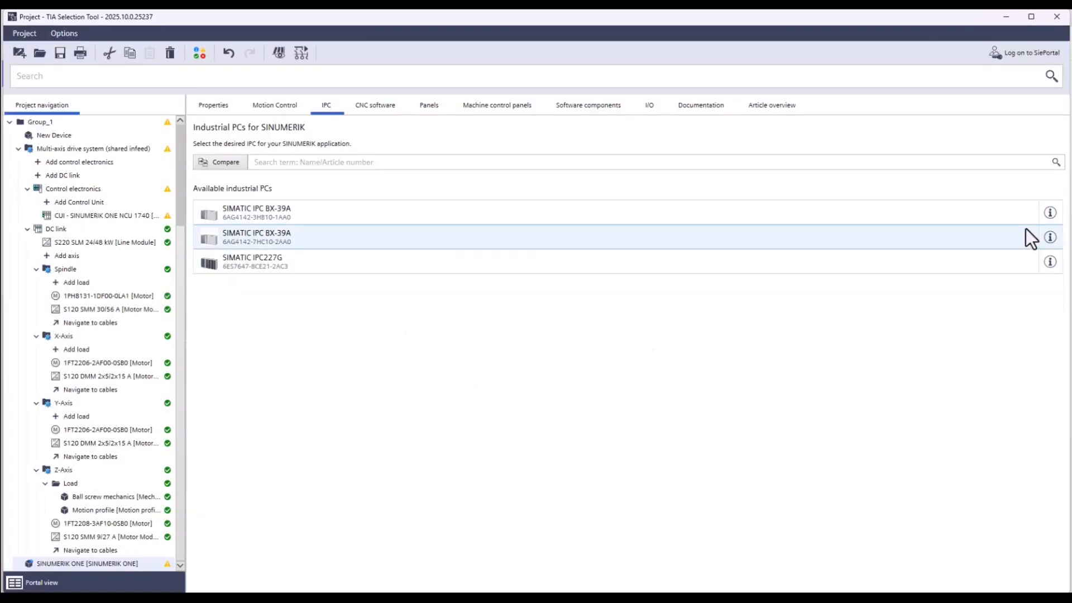
left_click(1049, 237)
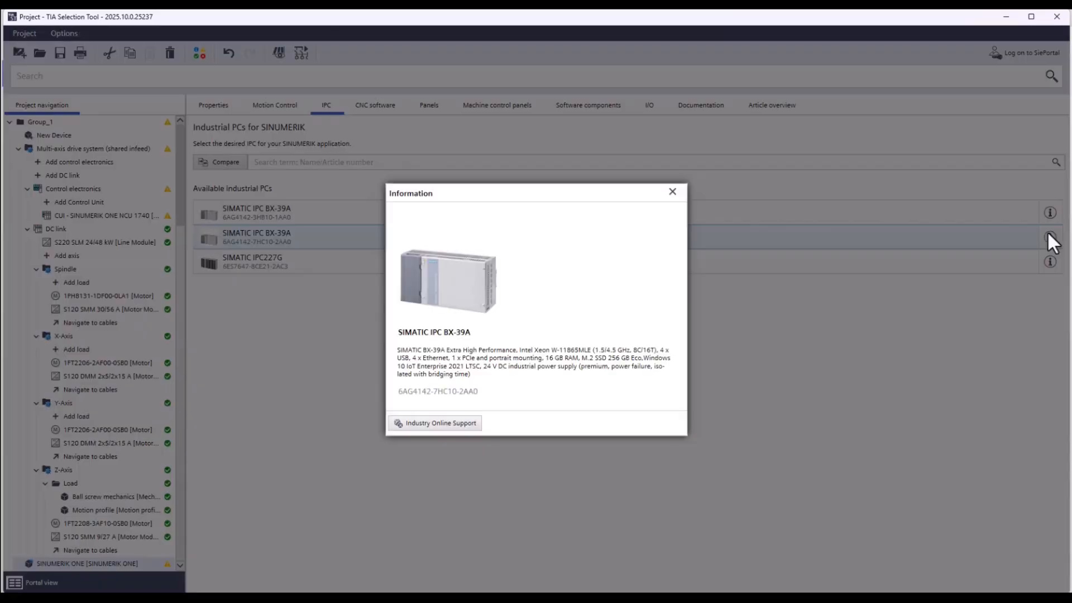
left_click(672, 191)
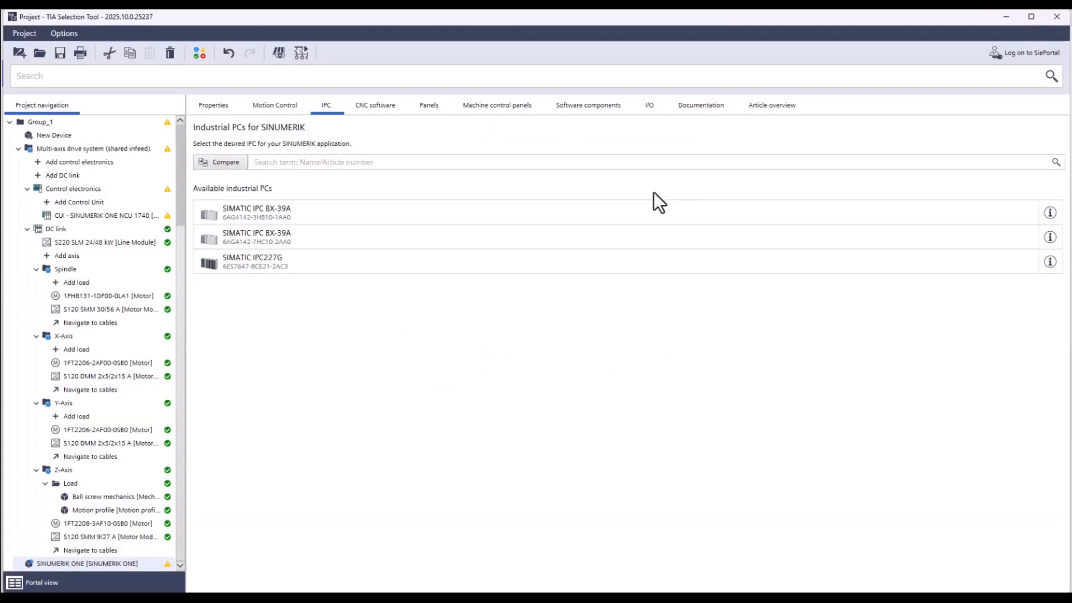
Step: Review the CNC software selection and add the SIMATIC ITC1900 V3 panel with article number 6AV6646-1BA20-0NA1
left_click(381, 109)
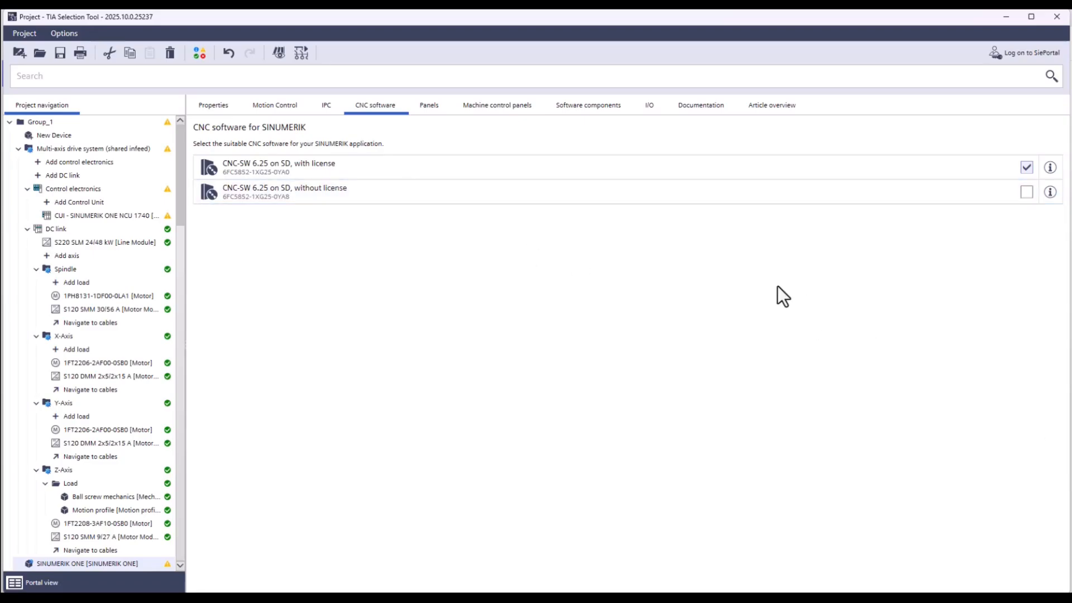
left_click(433, 112)
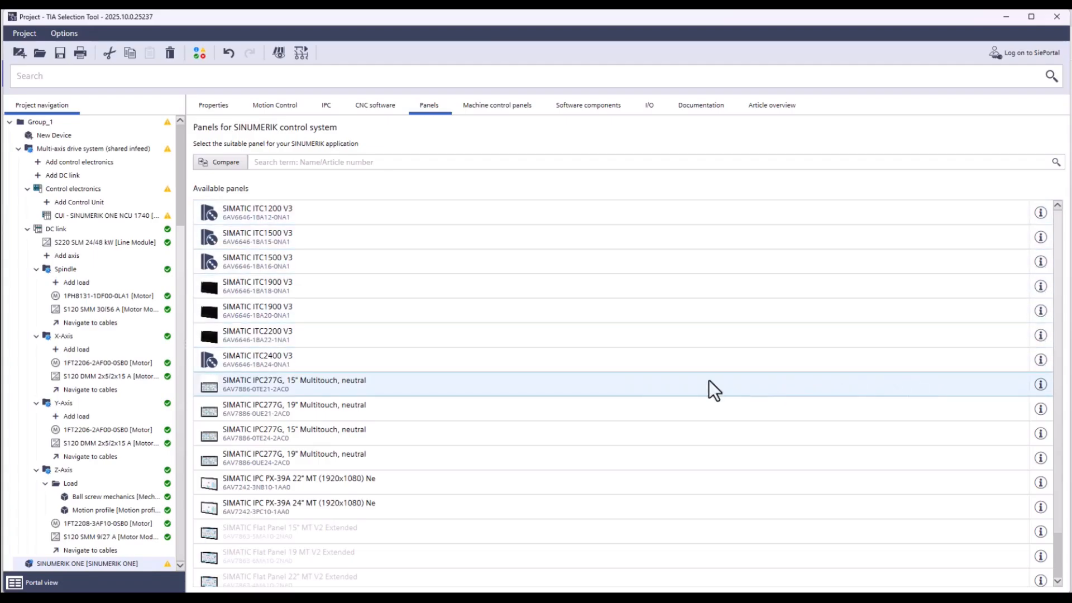
left_click(300, 310)
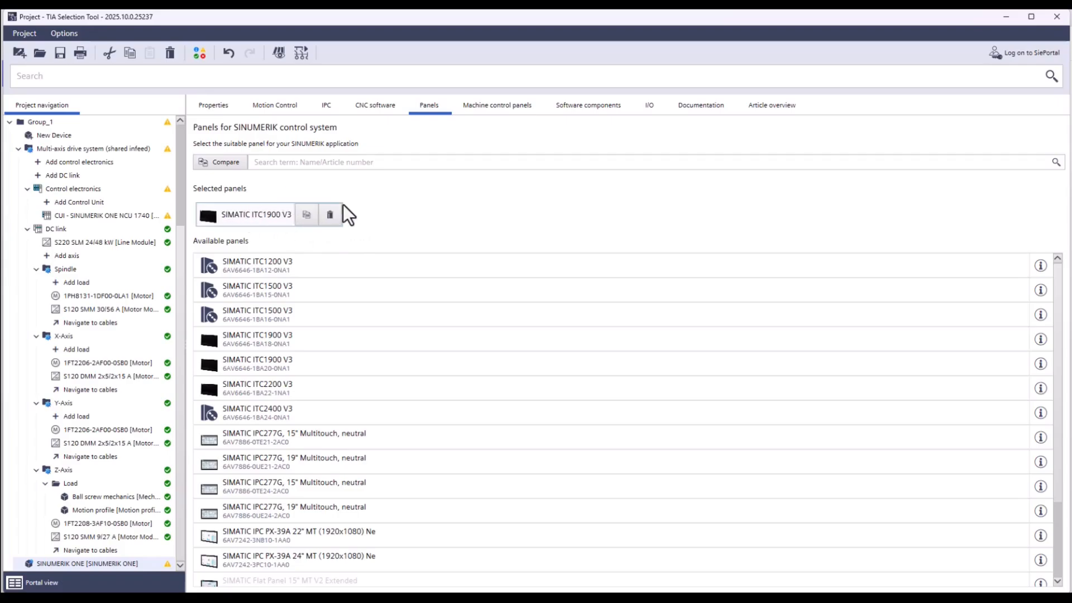
Step: Add the SINUMERIK ONE MCP 1900 machine control panel without any accessories
left_click(525, 105)
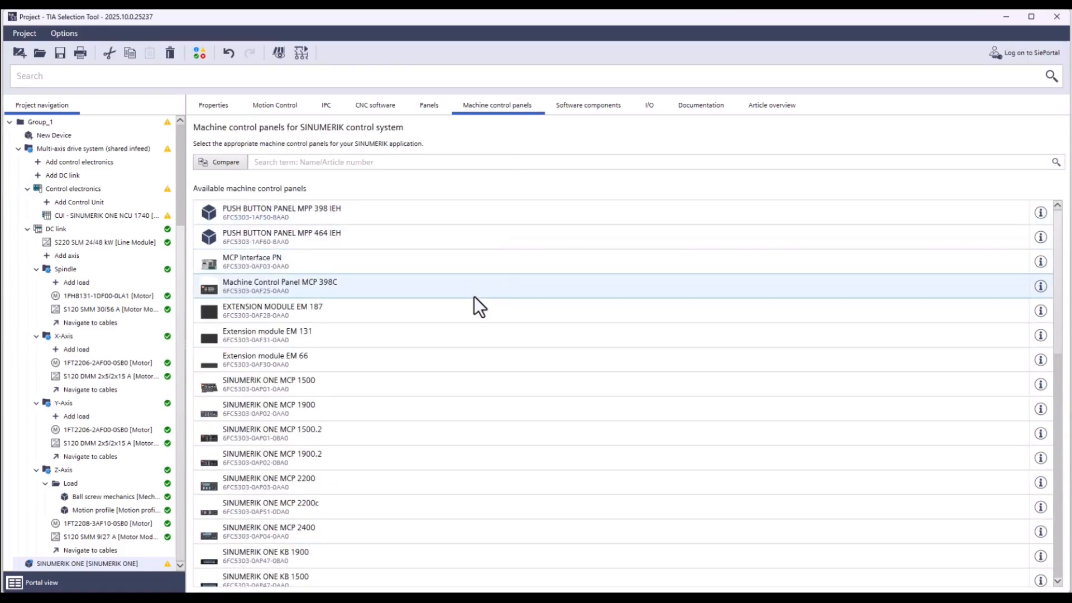
left_click(430, 405)
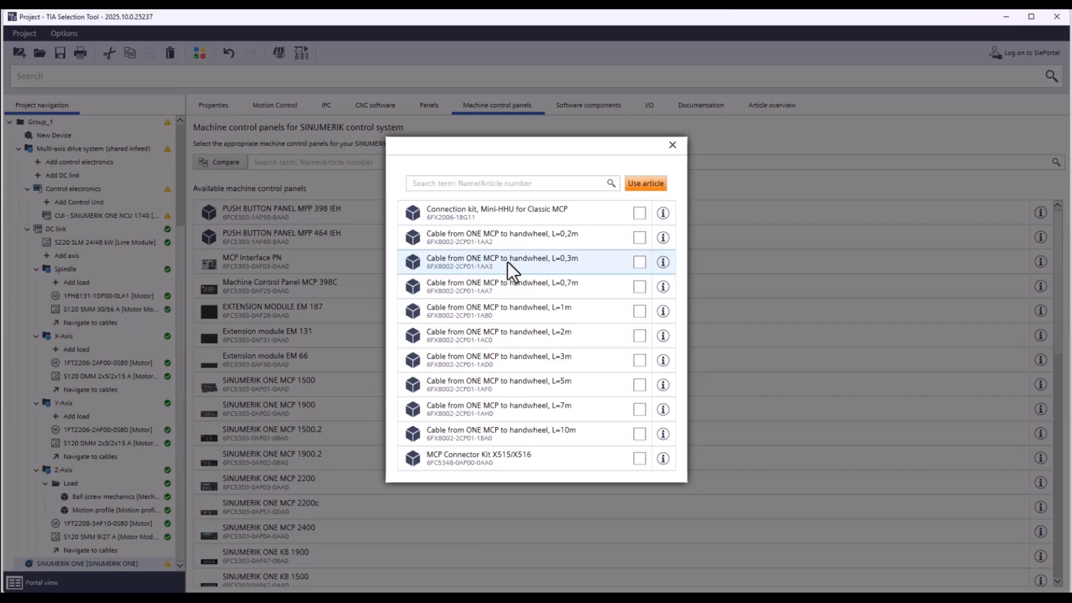
left_click(647, 186)
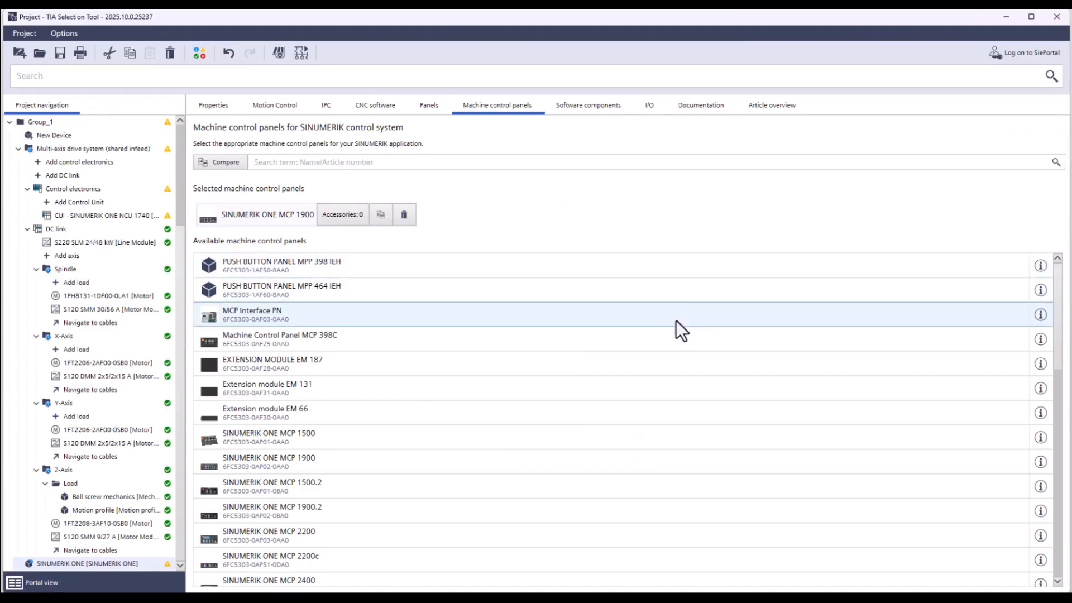
Step: Add the red 40 mm EMERG. STOP mushroom pushbutton with two 3SU1400-1AA10-1CA0 Contact module 1NC accessories
scroll(677, 322, "down", 2)
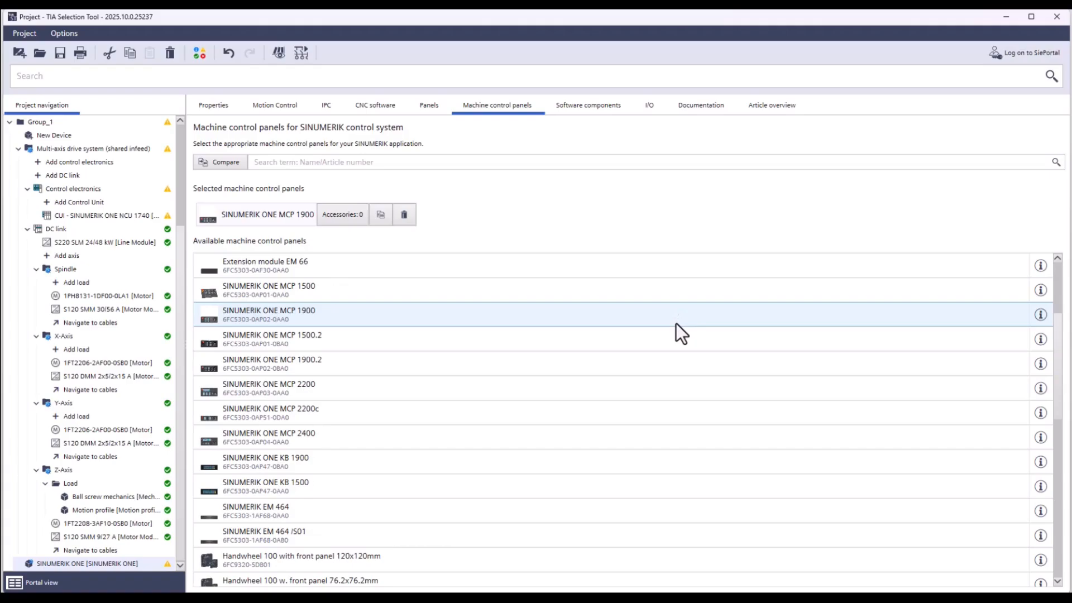
scroll(675, 323, "down", 7)
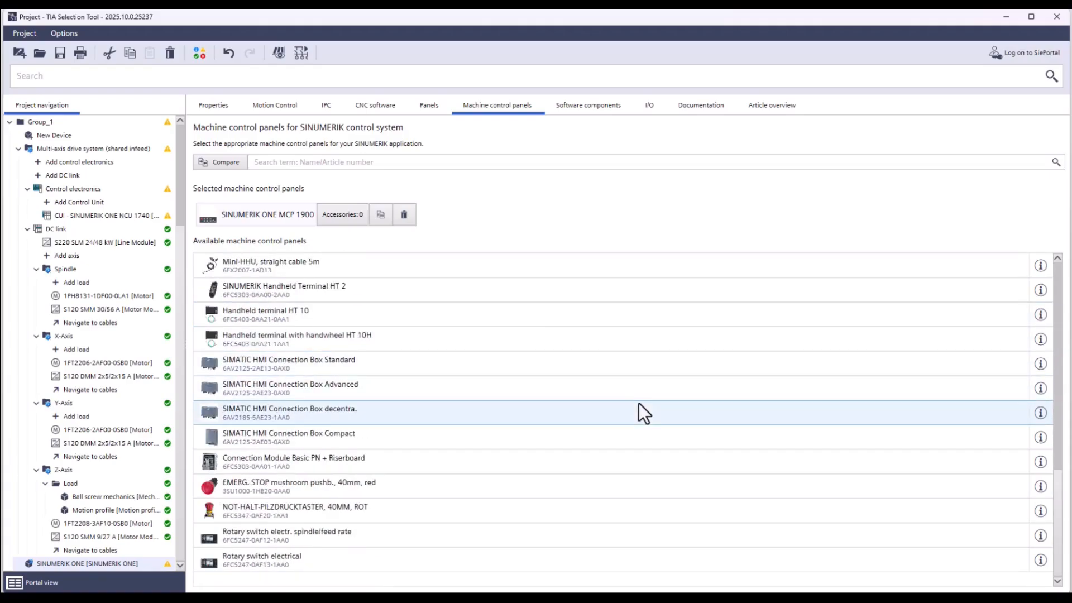
left_click(581, 484)
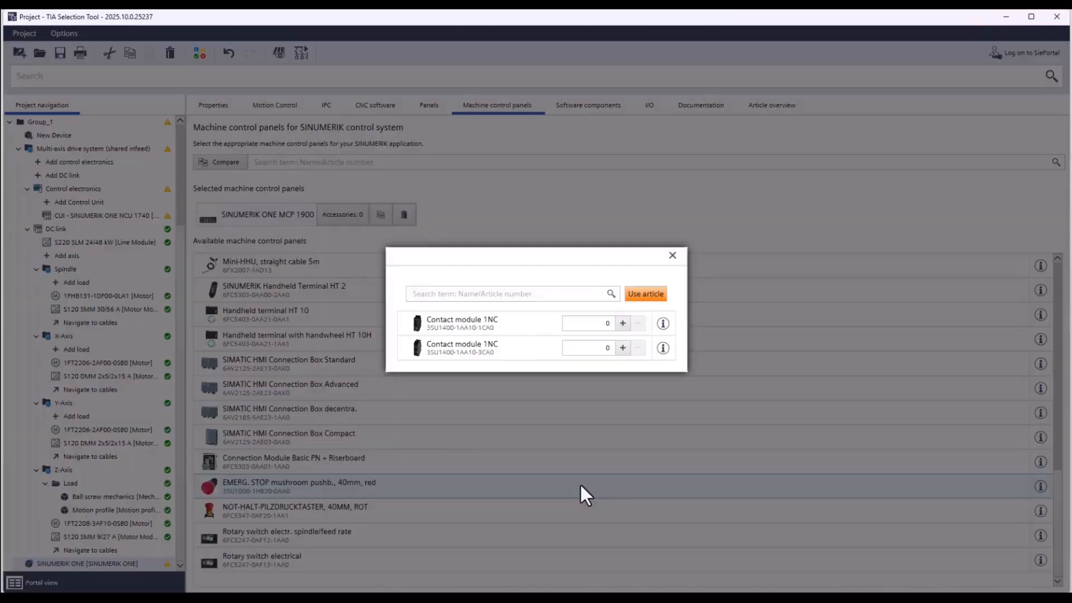
left_click(623, 324)
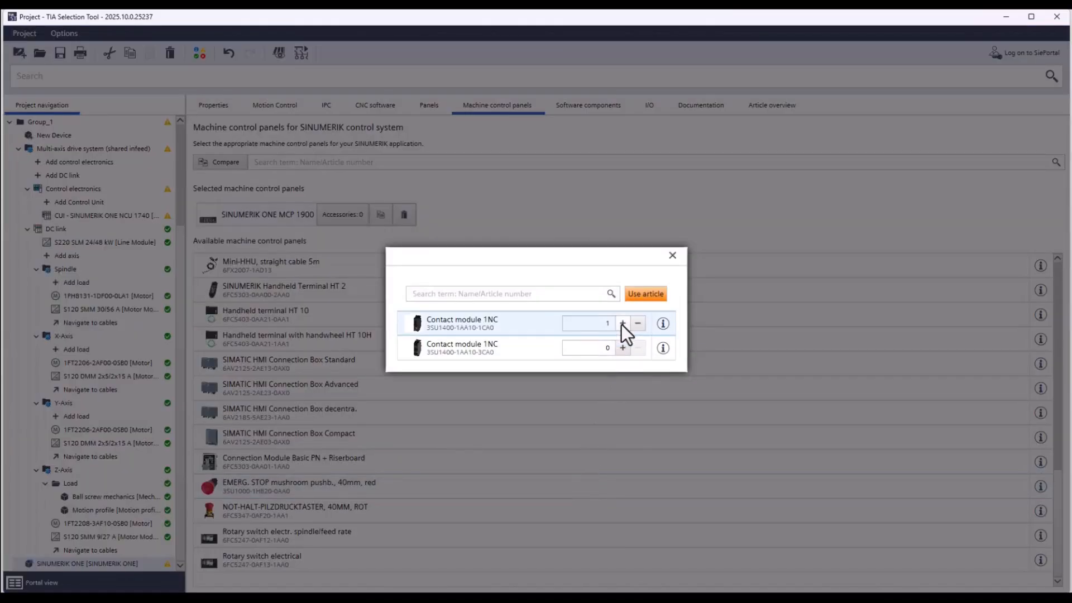
left_click(622, 323)
left_click(642, 294)
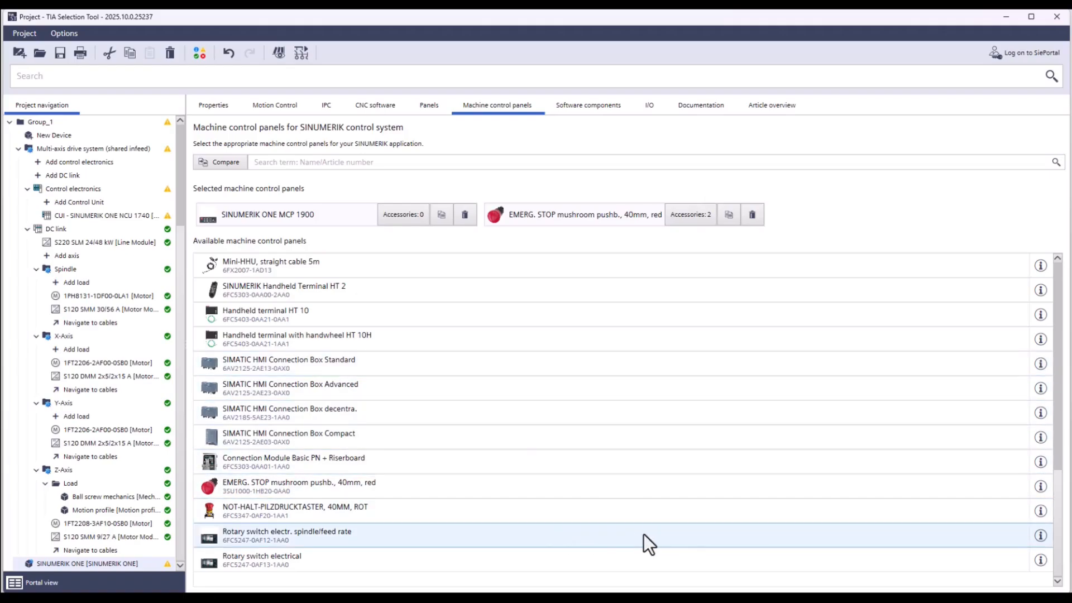
Step: Add the spindle/feed rate rotary switch and the electrical rotary switch, each with the Skalenscheibe Eilgang accessory
left_click(927, 538)
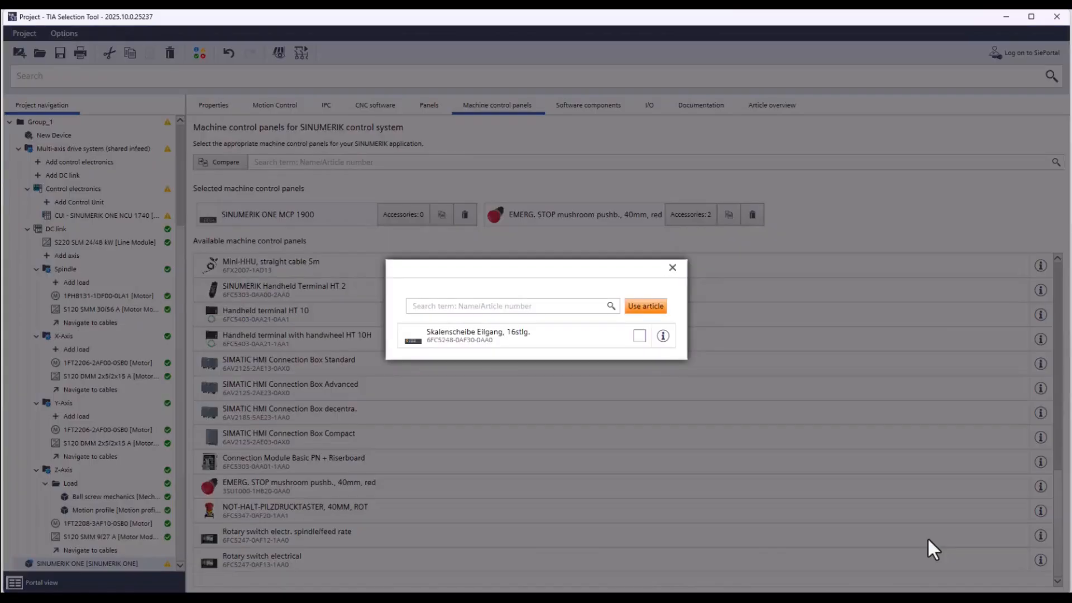
left_click(638, 335)
left_click(642, 307)
left_click(478, 564)
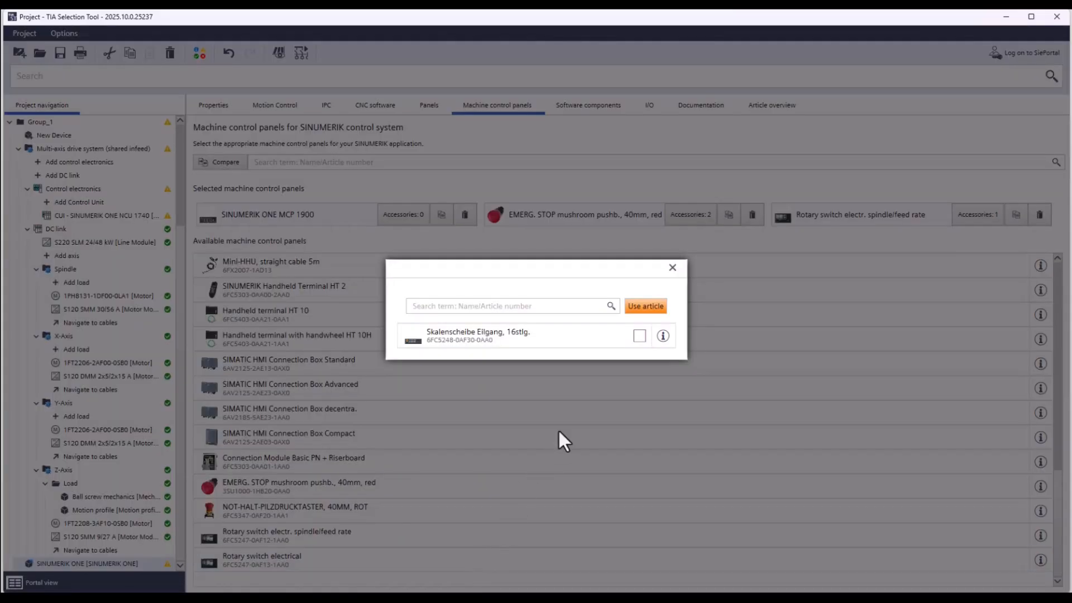
left_click(639, 336)
left_click(641, 306)
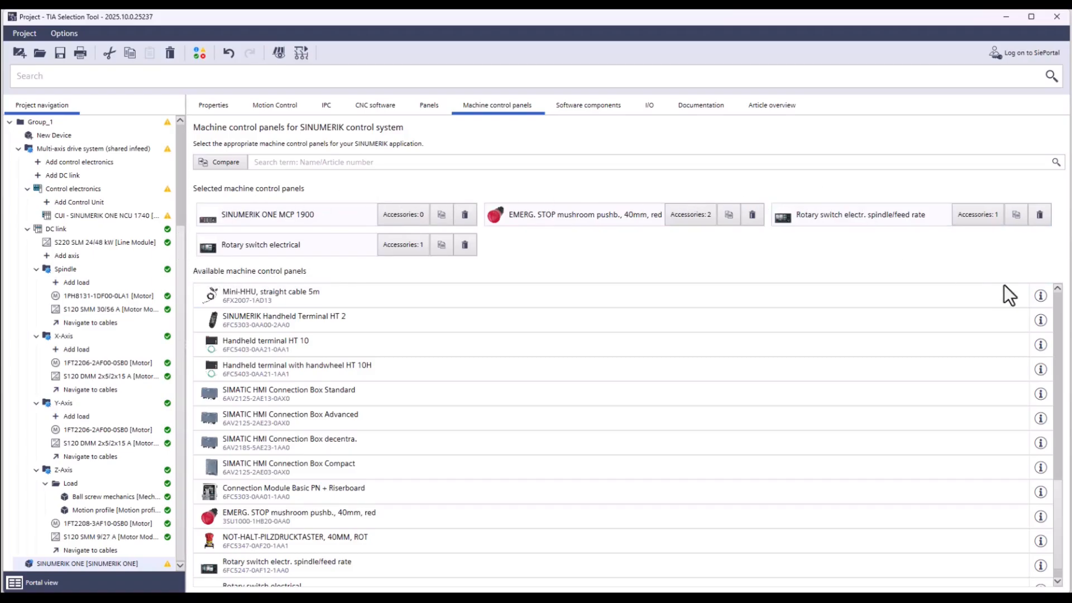
Step: Check the operating software components and the SINUMERIK ONE warning, and add one additional axis / spindle system software option
left_click(601, 105)
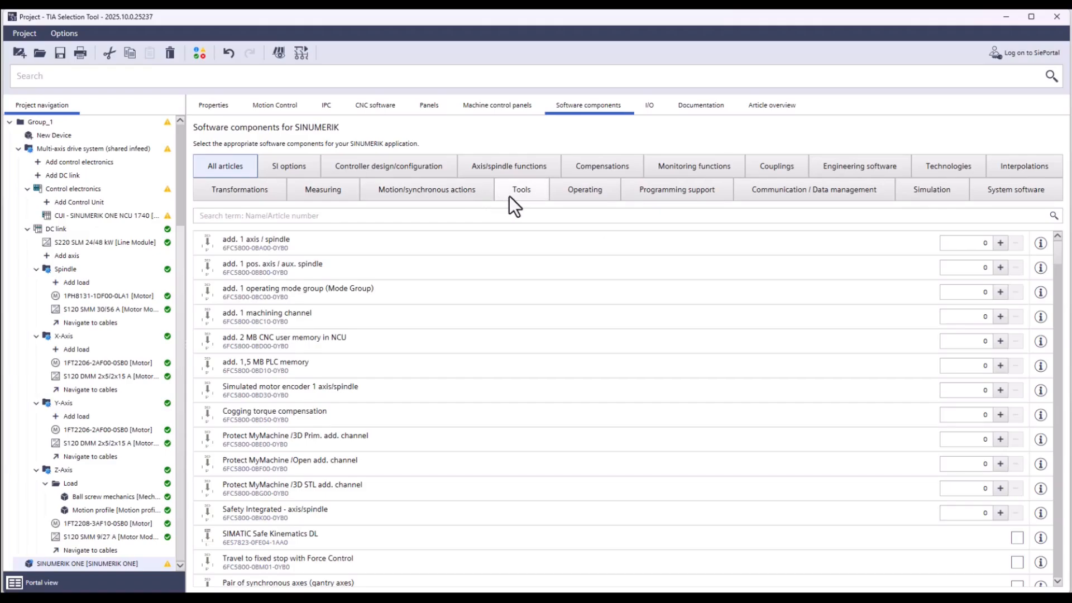
left_click(575, 195)
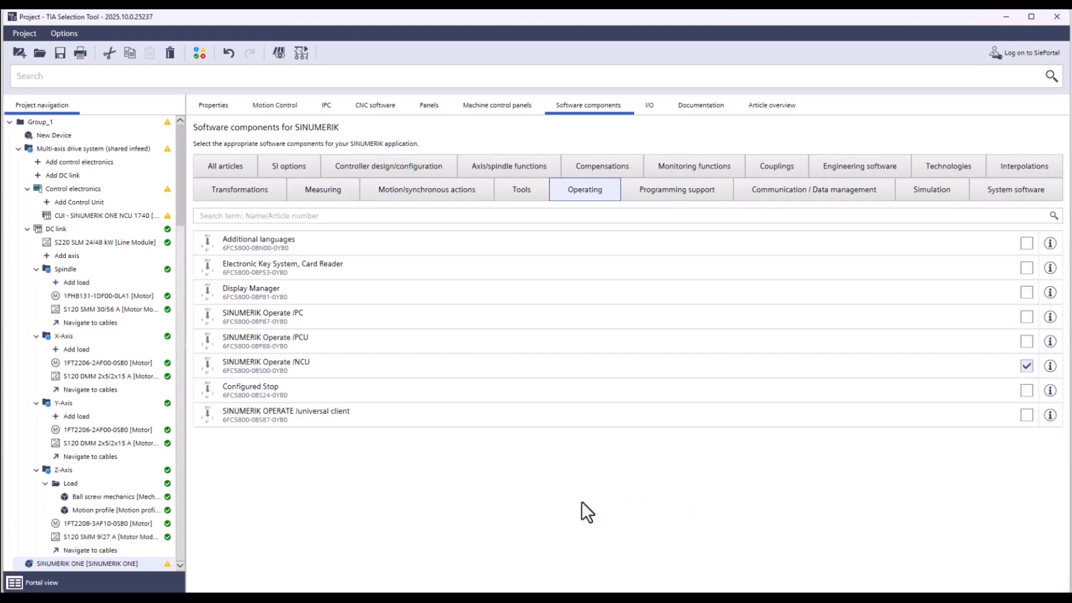
left_click(167, 564)
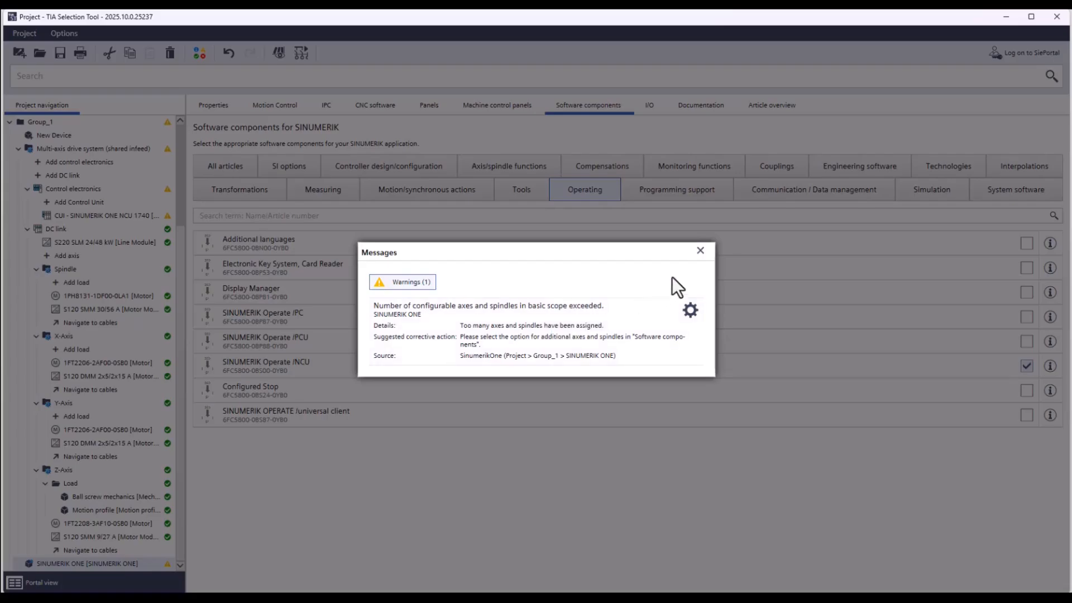
left_click(700, 250)
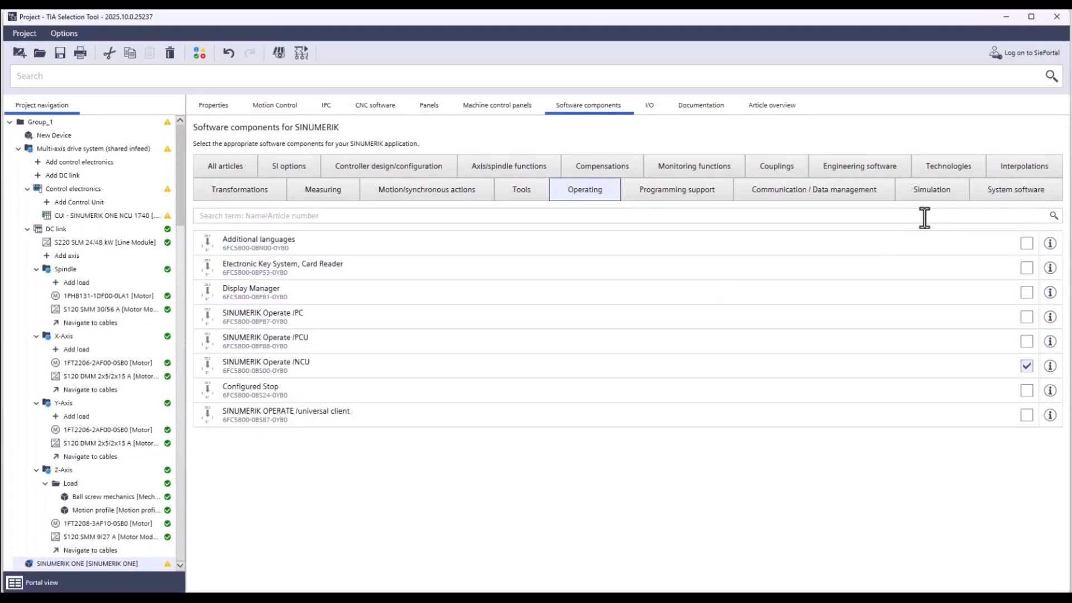
left_click(998, 192)
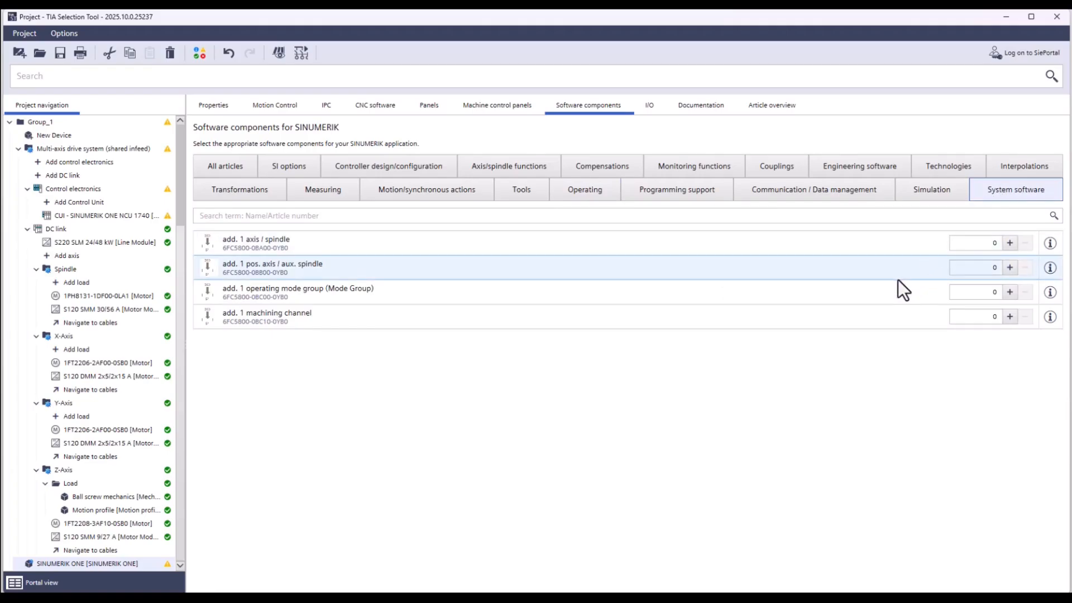
left_click(1009, 244)
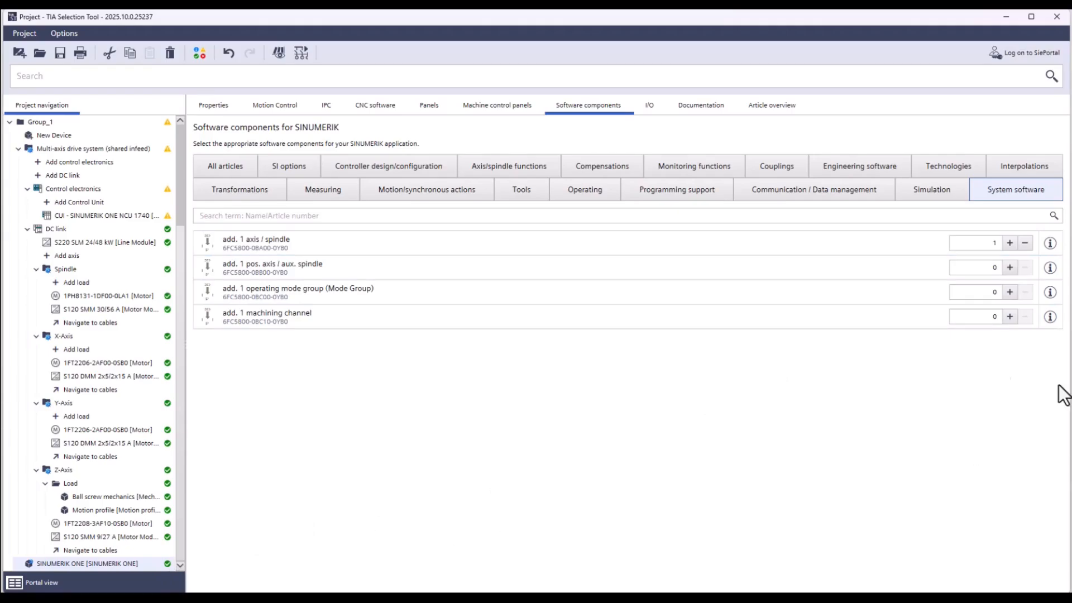
Step: Review the available I/O modules and documentation, and open the overview of all SINUMERIK articles
left_click(647, 107)
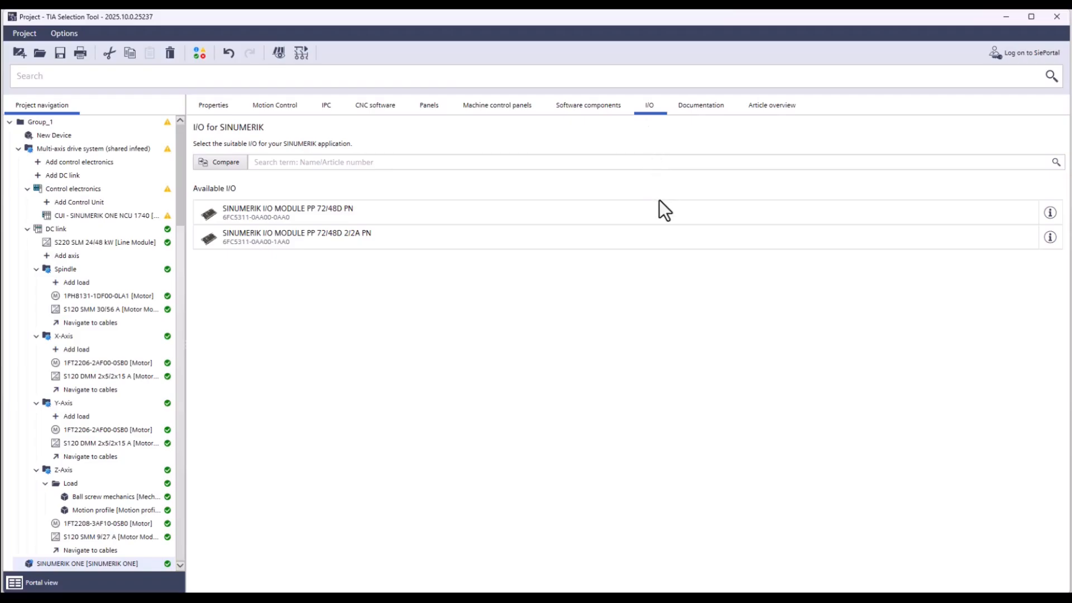
left_click(694, 109)
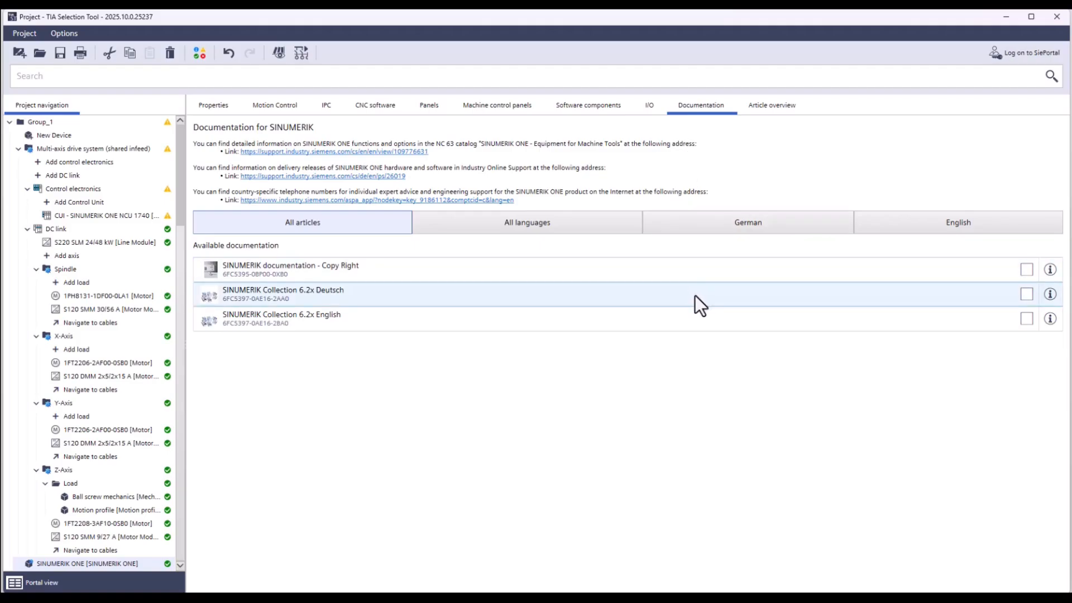
left_click(773, 105)
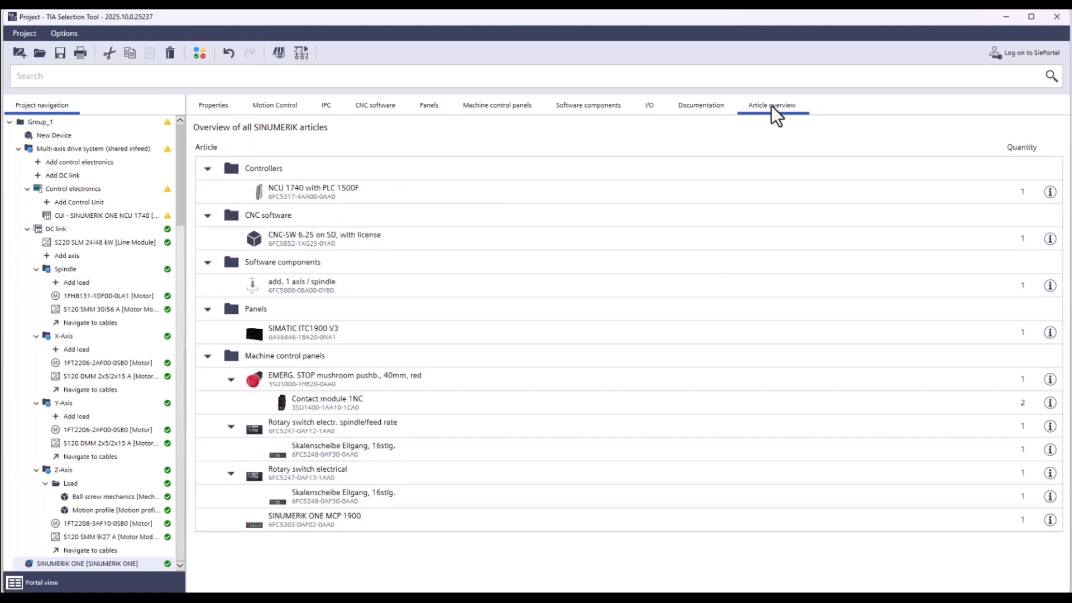